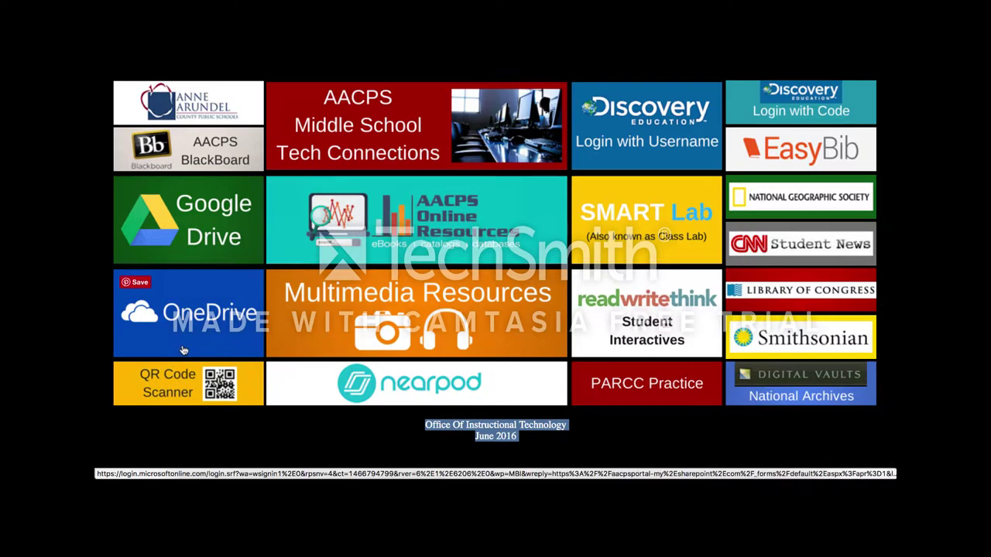
Open Google Drive from the AACPS school resource page
left_click(195, 243)
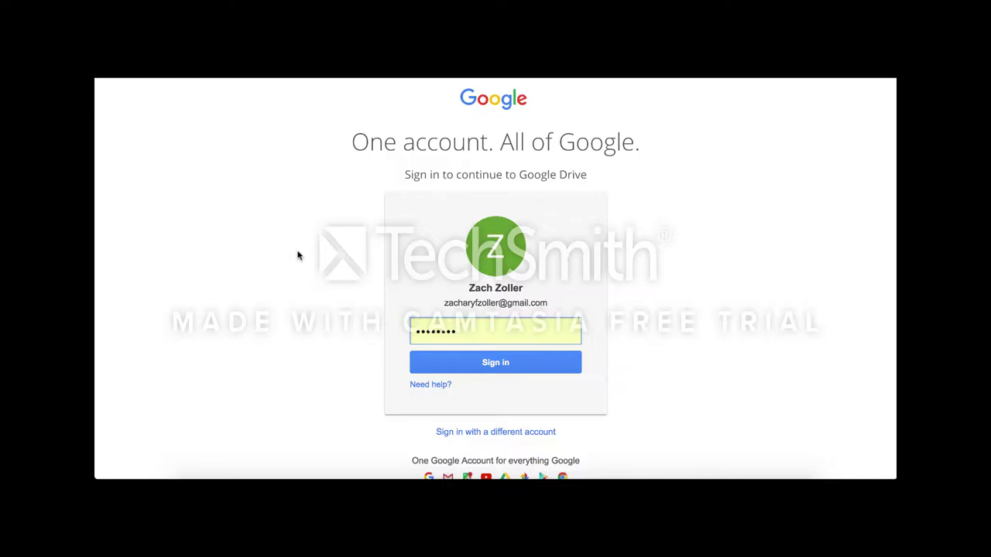
Add the school account, replacing the prefilled personal email with the school email address
left_click(463, 432)
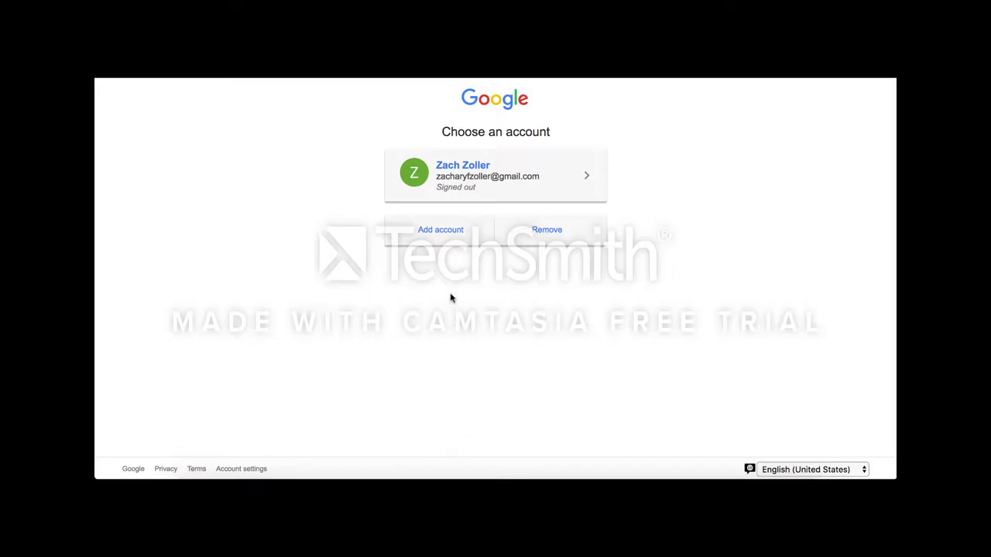
left_click(440, 230)
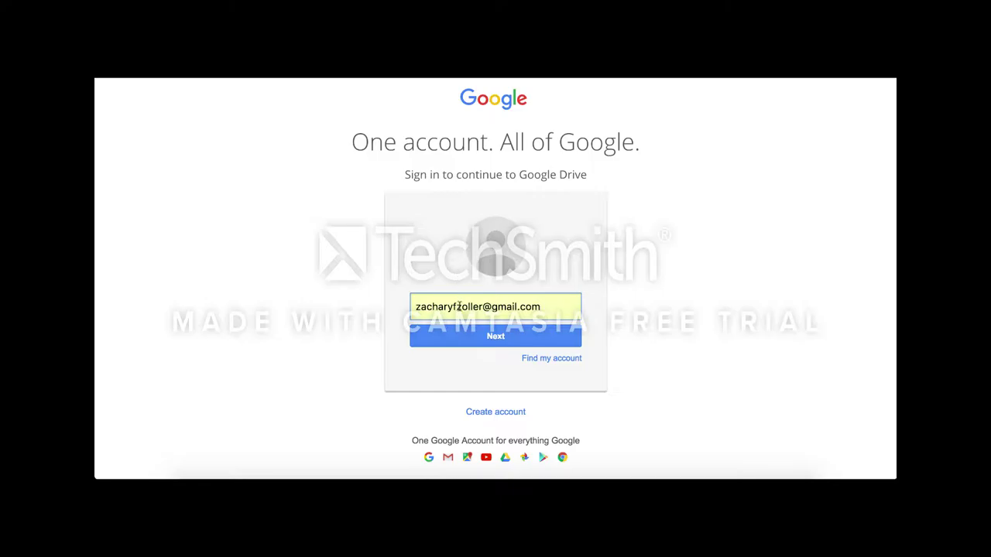
triple_click(459, 307)
key("BackSpace")
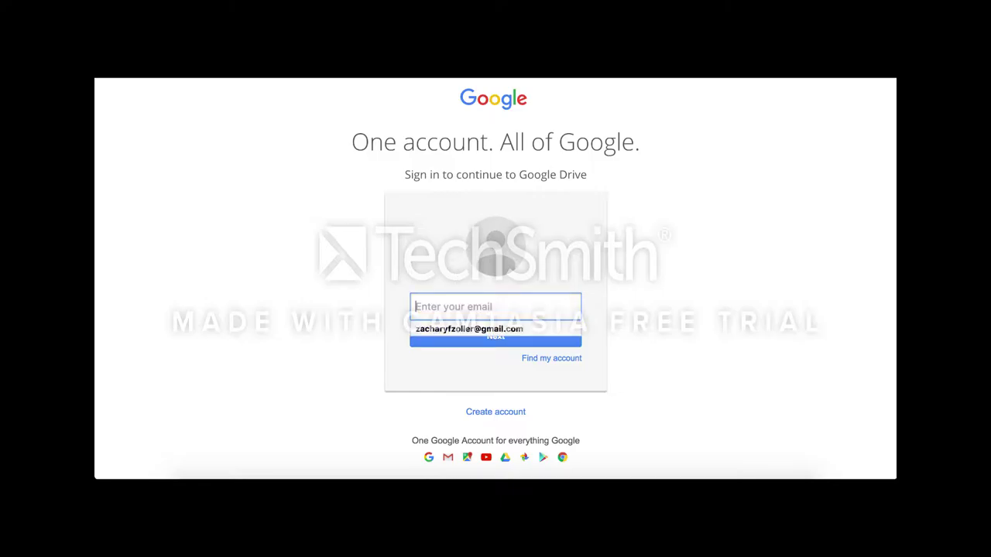
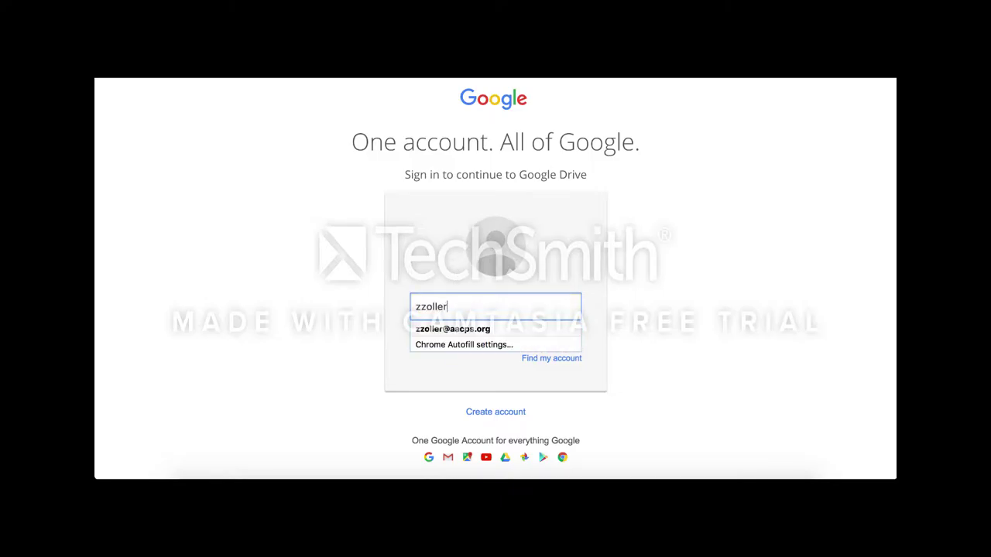
key("Return")
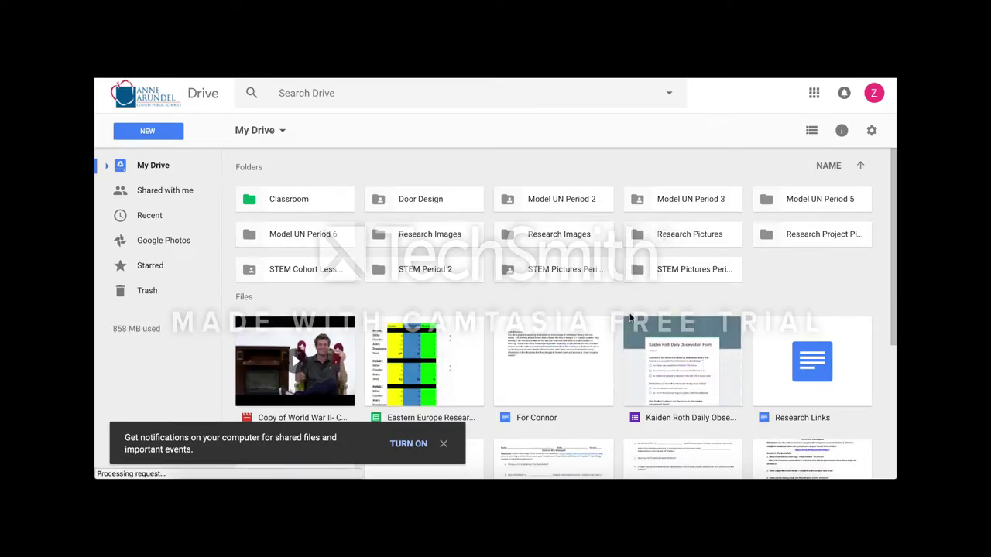
Create a new blank Google Docs document from the Drive NEW menu
scroll(629, 317, "down", 2)
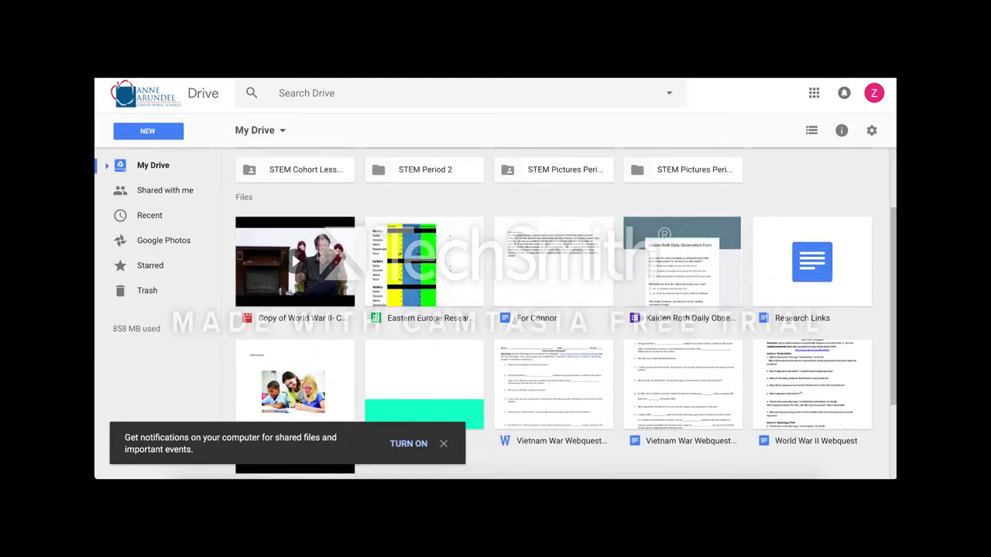
scroll(669, 296, "up", 1)
scroll(668, 293, "up", 1)
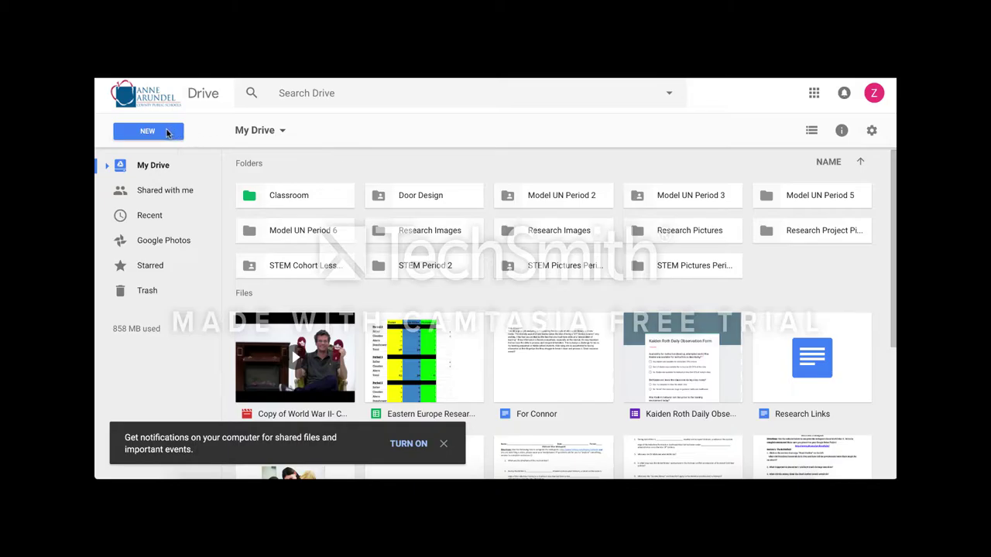
left_click(166, 133)
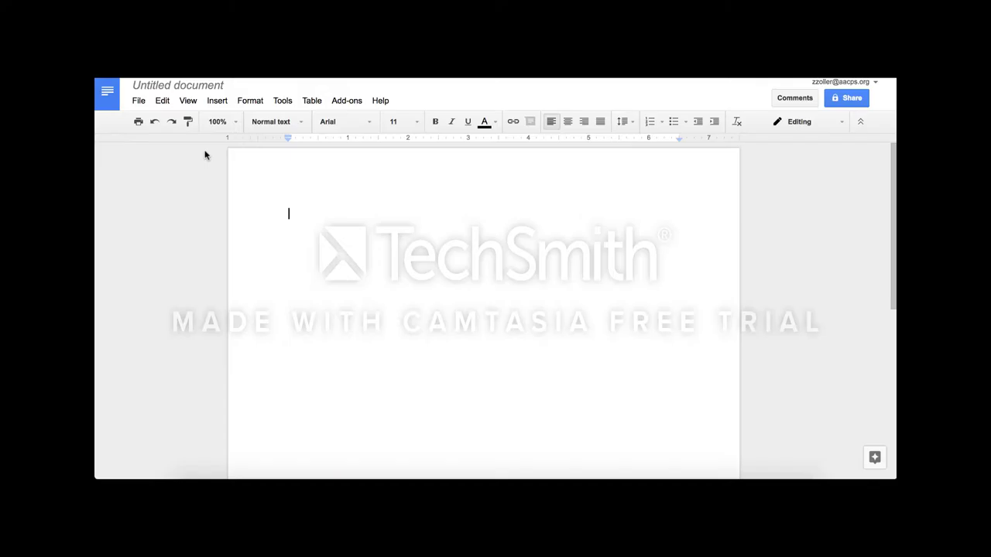
Rename the document 'Test Document', then type and select the line 'This is a test'
left_click(180, 88)
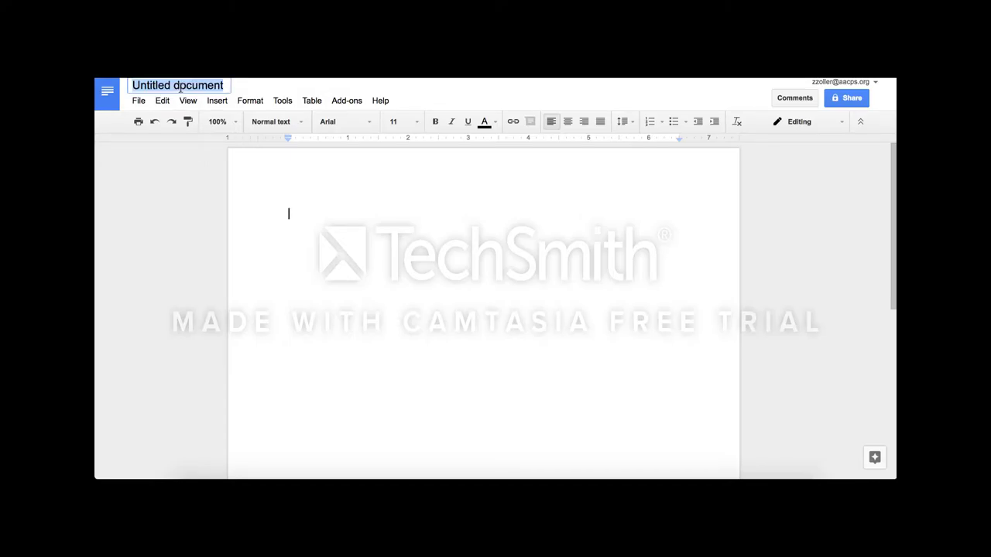
type("Test Doc")
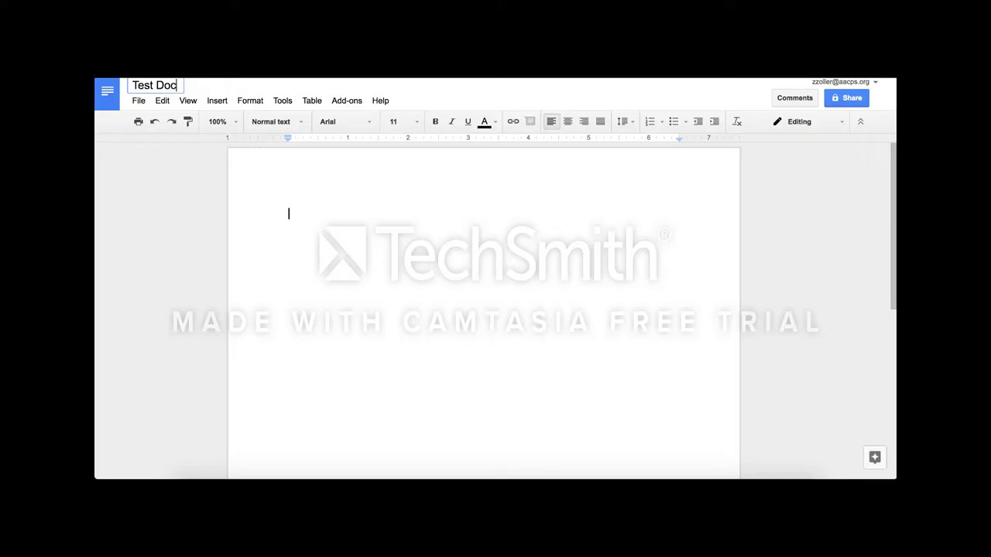
type("ument")
left_click(288, 223)
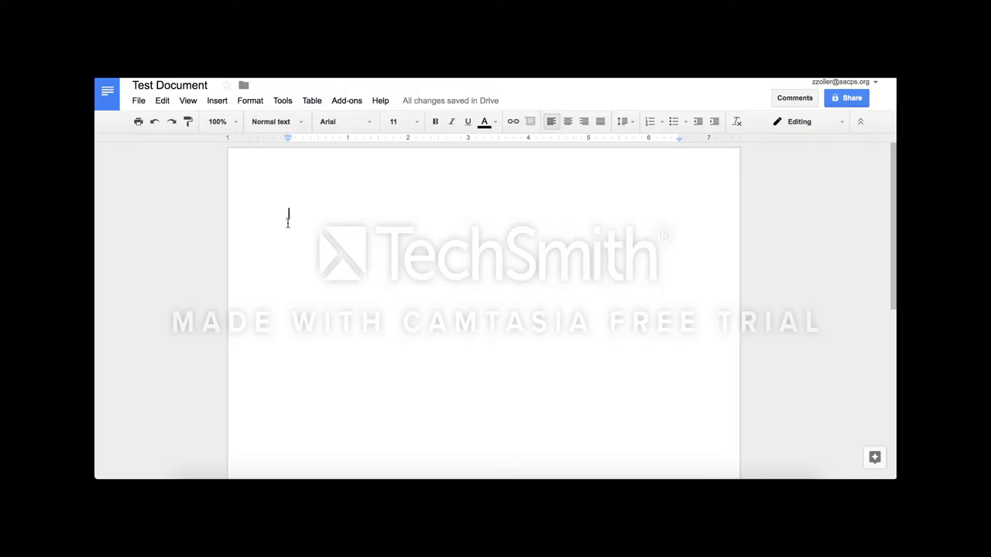
type("Thi")
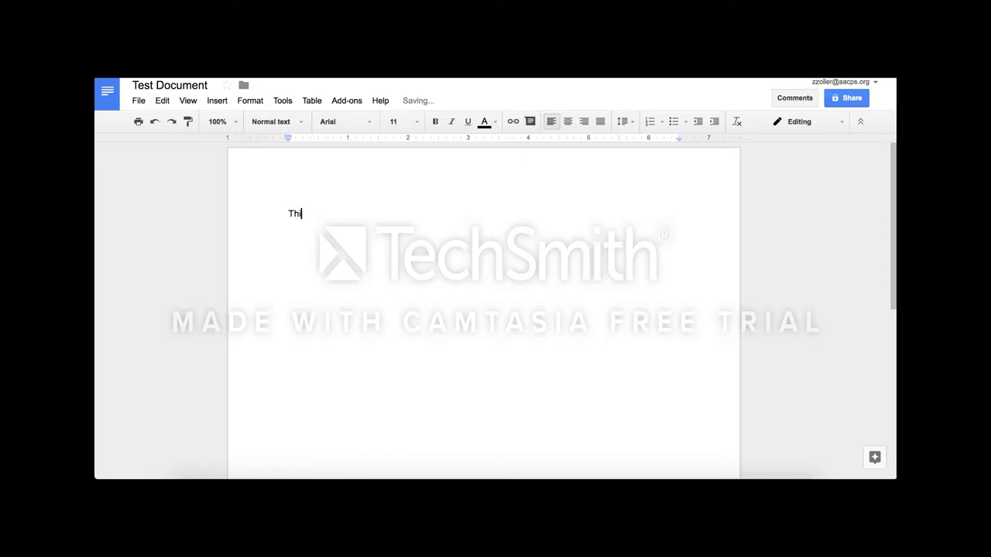
type("s is a test")
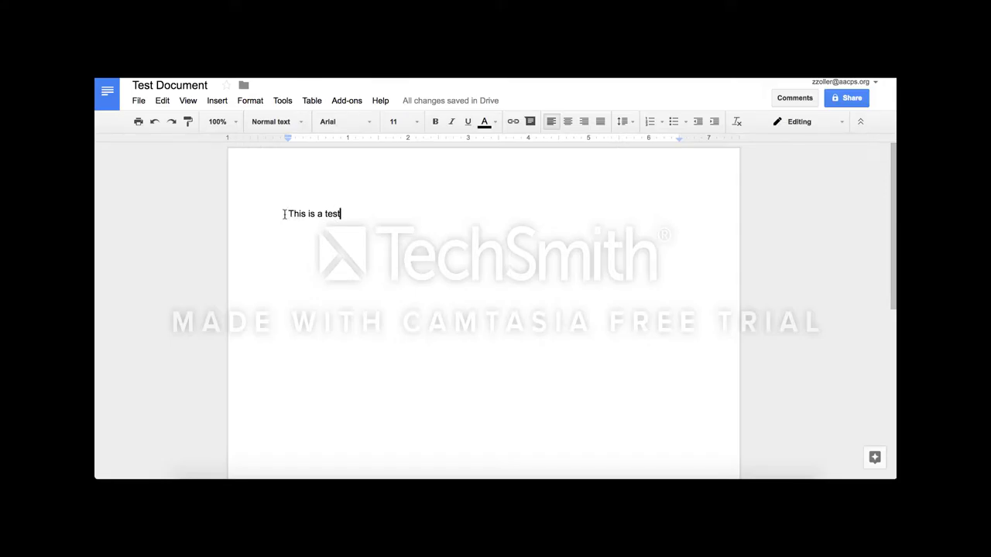
left_click_drag(284, 214, 345, 217)
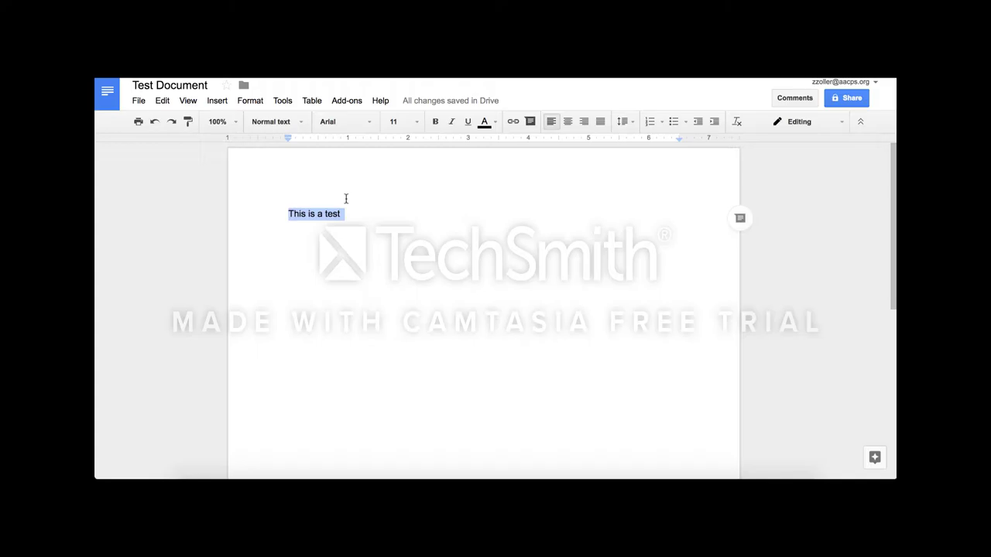
Set the line 'This is a test' to Bree Serif at font size 18
left_click(339, 121)
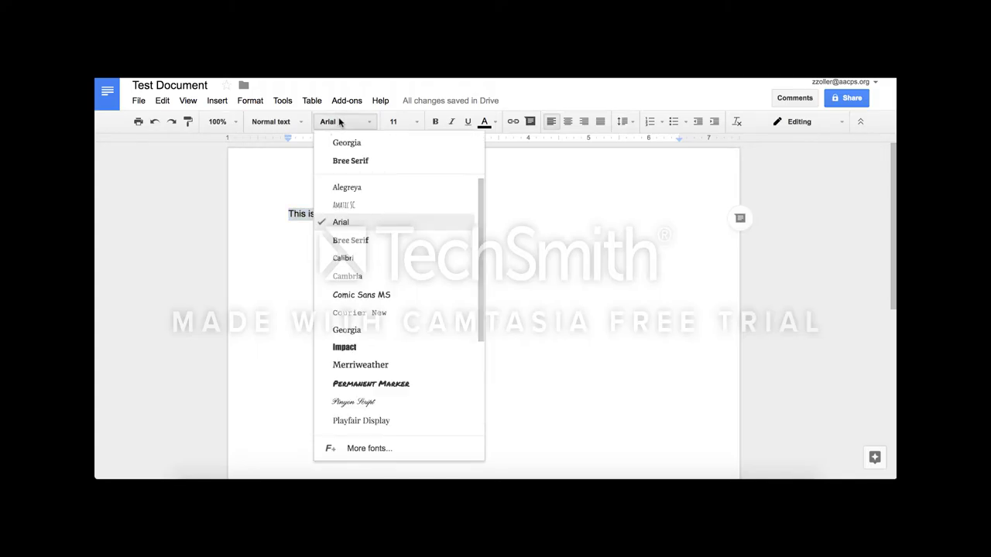
left_click(357, 162)
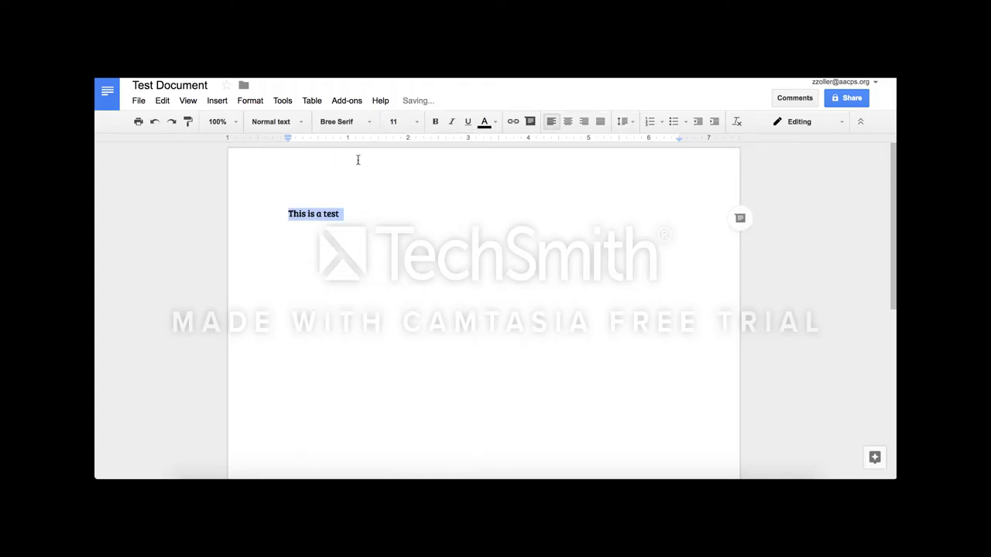
left_click(417, 124)
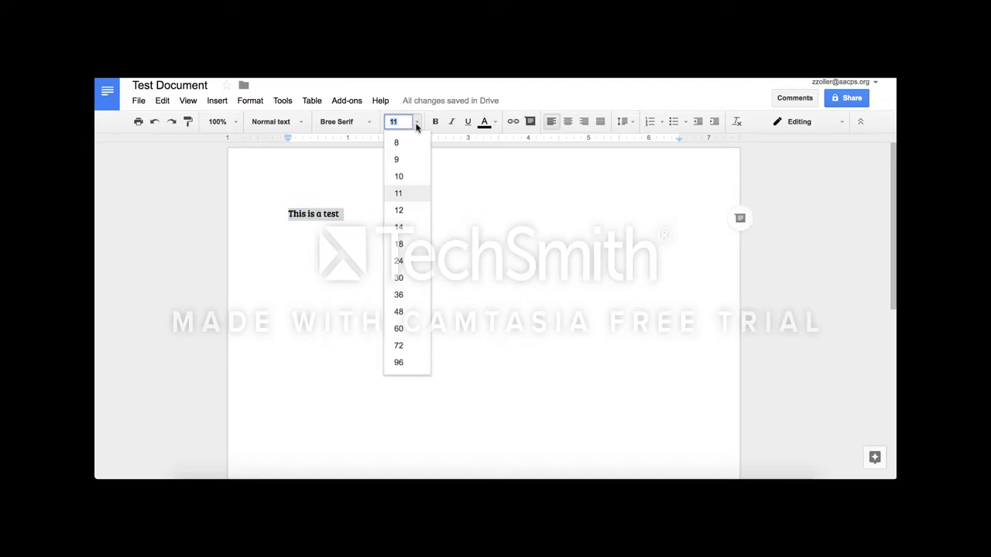
left_click(413, 246)
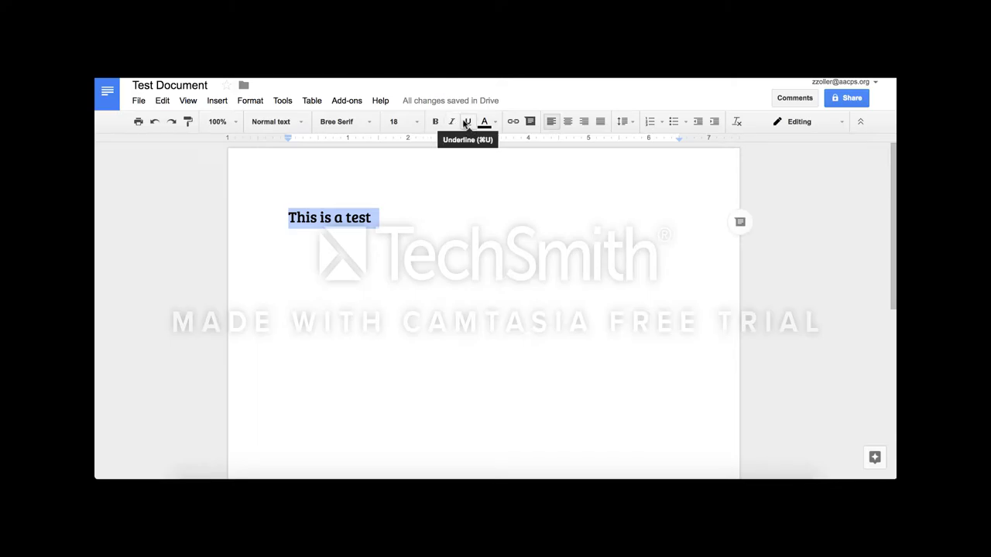
left_click(462, 225)
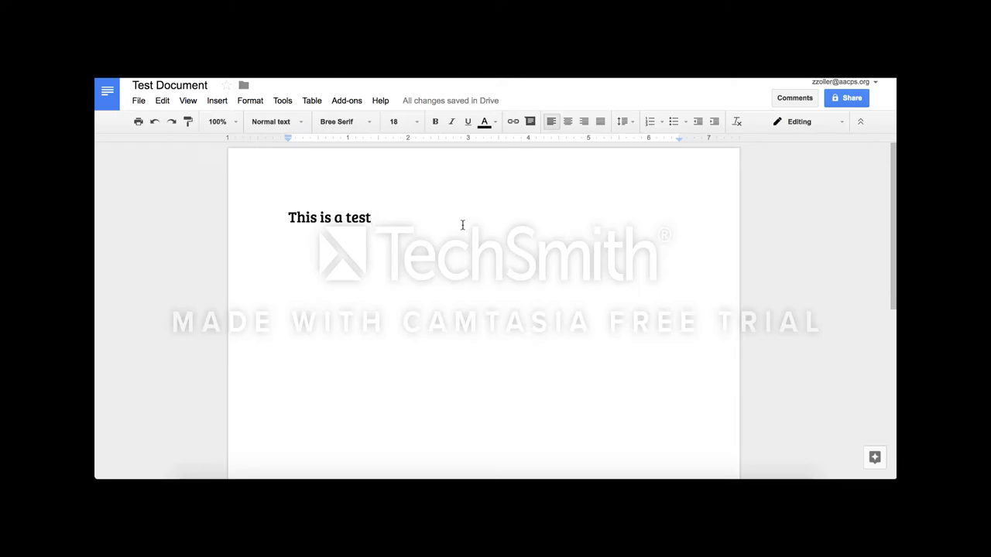
left_click(221, 105)
In the Insert image dialog, leave the Drive folders and switch to Google image search
left_click(229, 122)
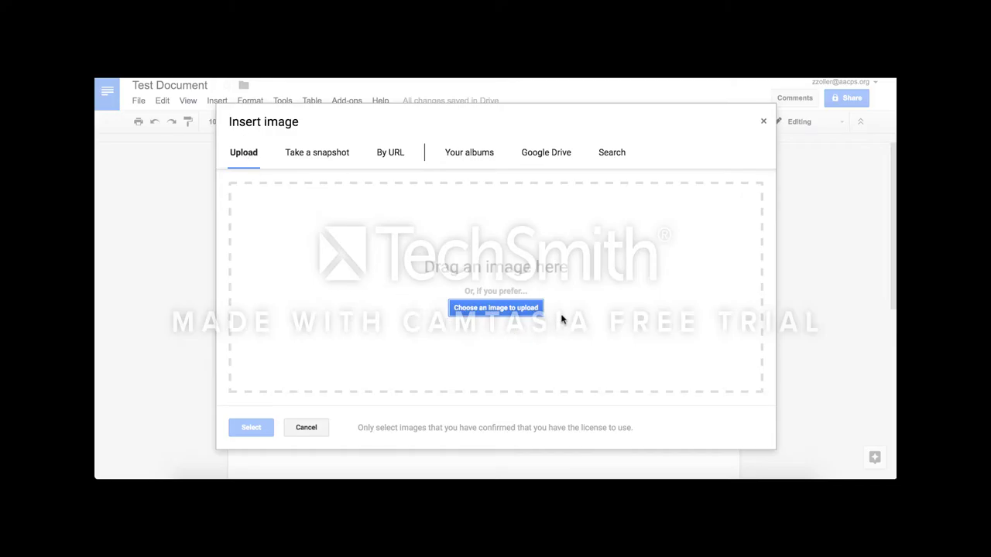
left_click(534, 158)
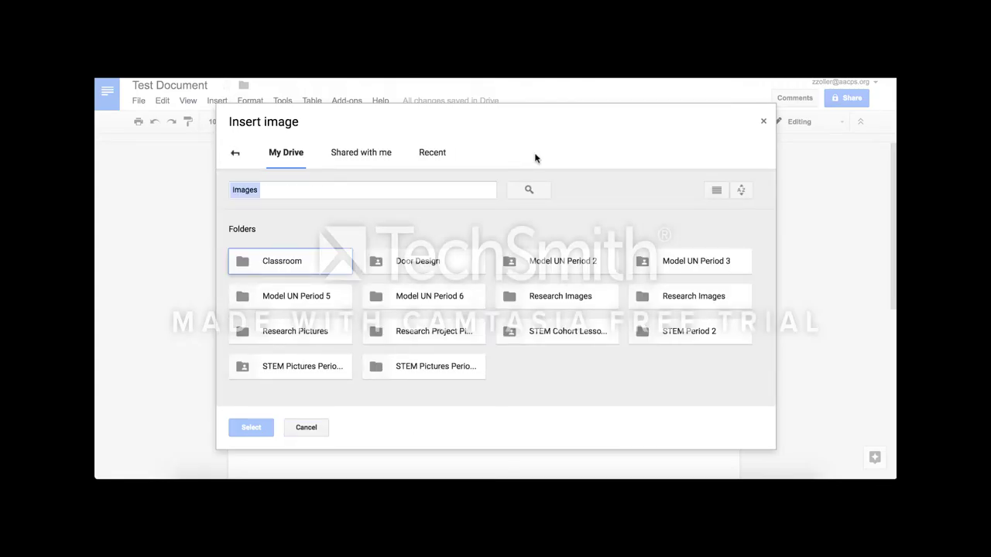
left_click(235, 154)
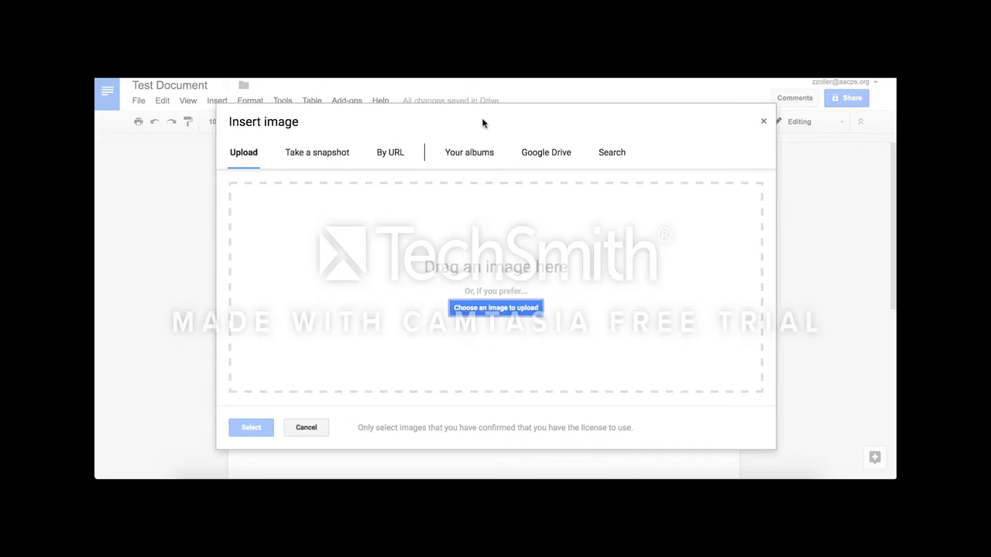
left_click(613, 153)
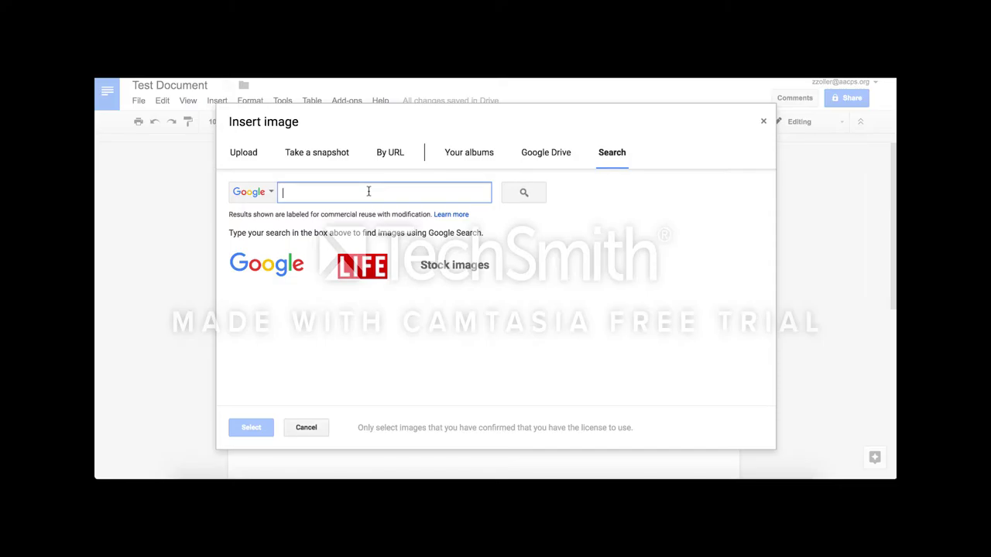
Search images for 'wave' and look through the results
type("wave")
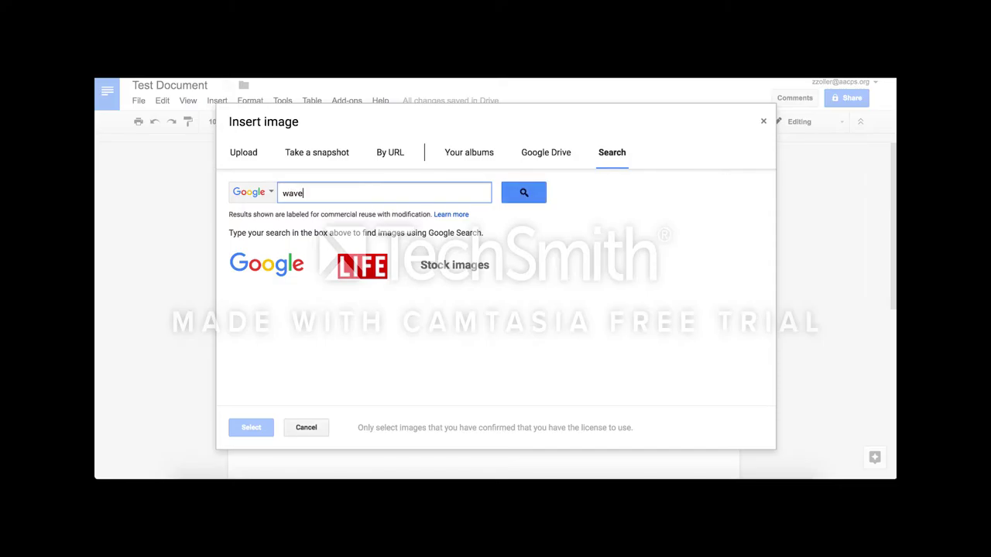
key("Return")
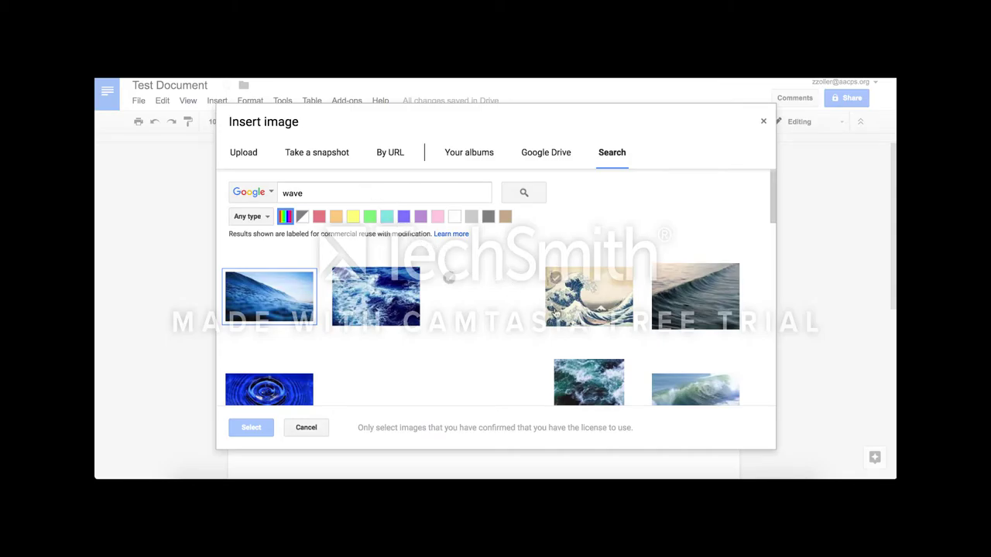
scroll(555, 313, "down", 3)
scroll(555, 314, "down", 5)
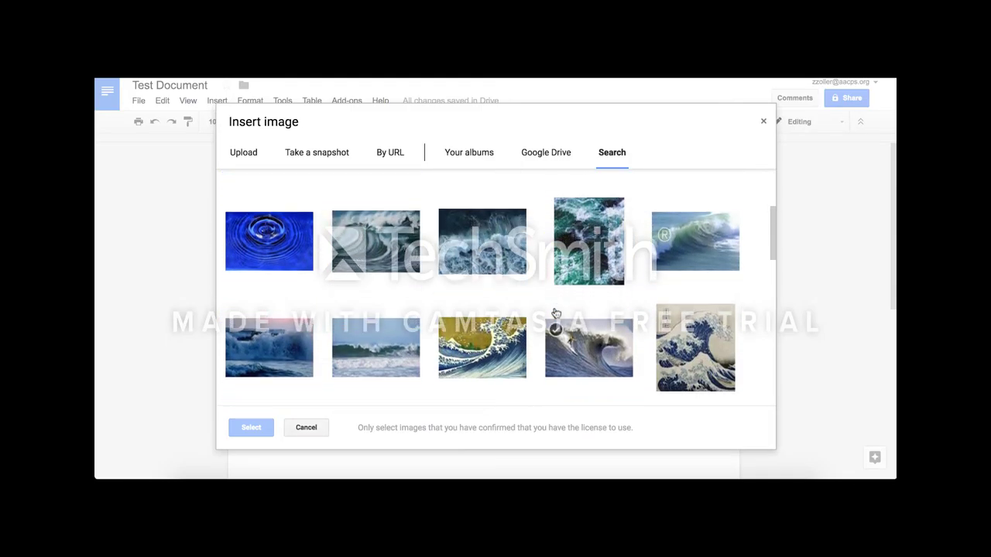
scroll(555, 312, "down", 4)
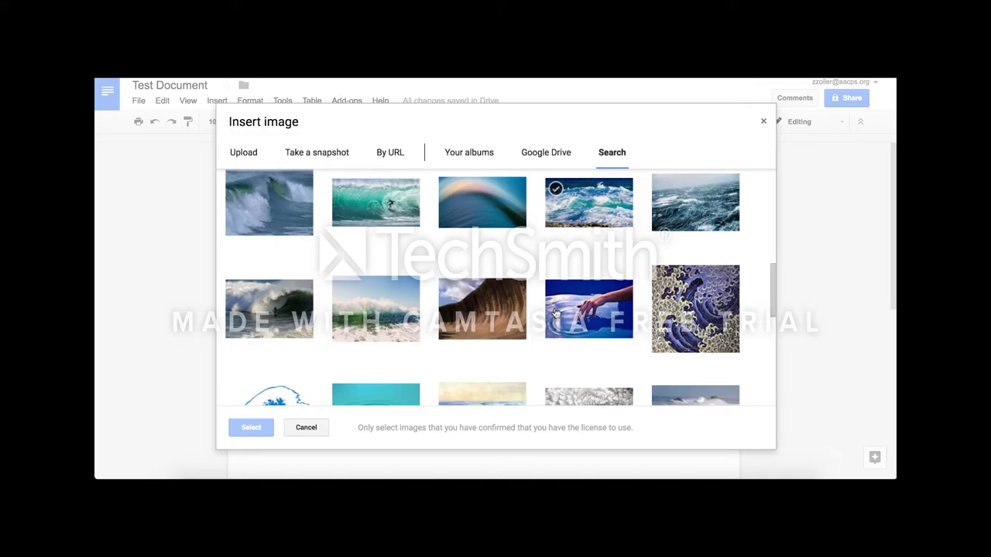
scroll(555, 311, "up", 7)
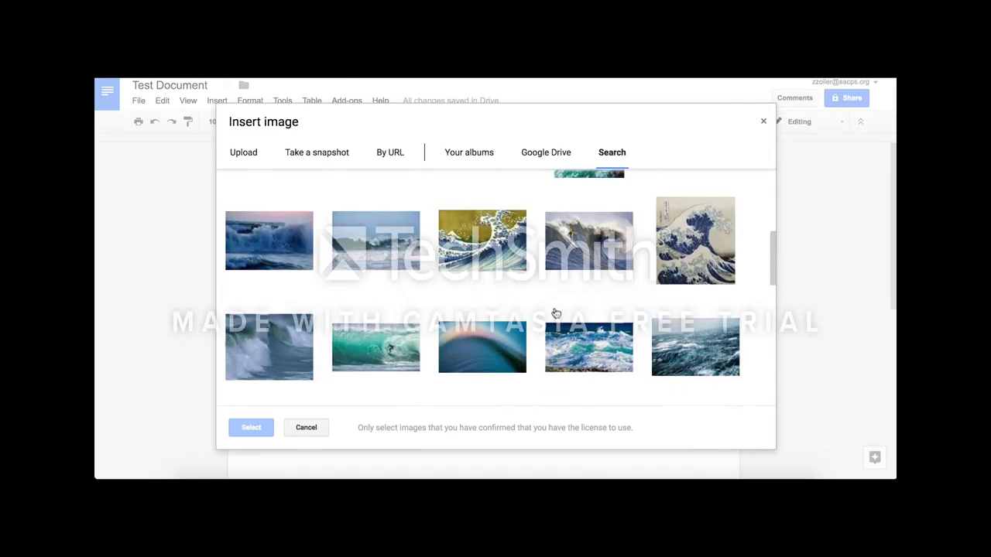
scroll(555, 312, "up", 3)
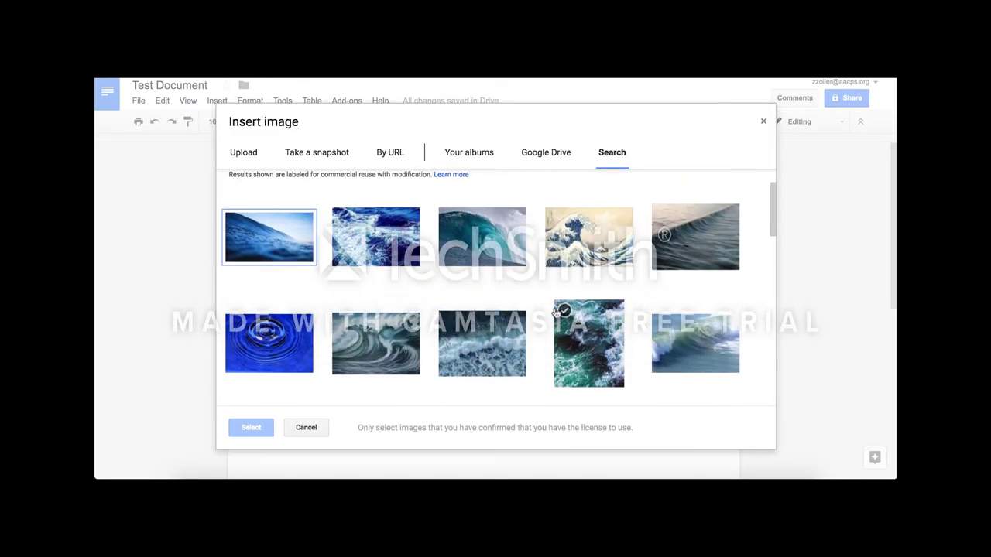
Insert the curling blue wave photo and shrink it to about half size
double_click(486, 255)
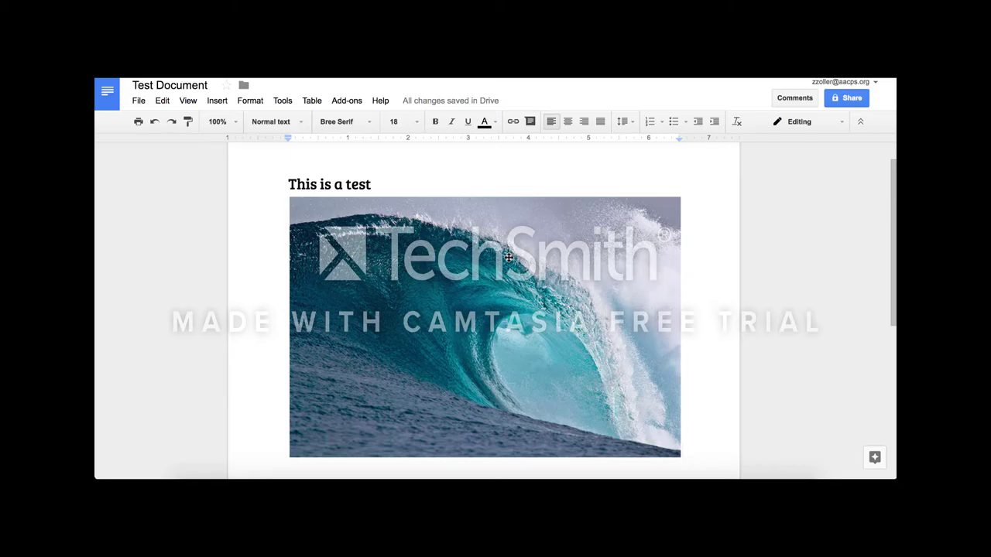
left_click(507, 257)
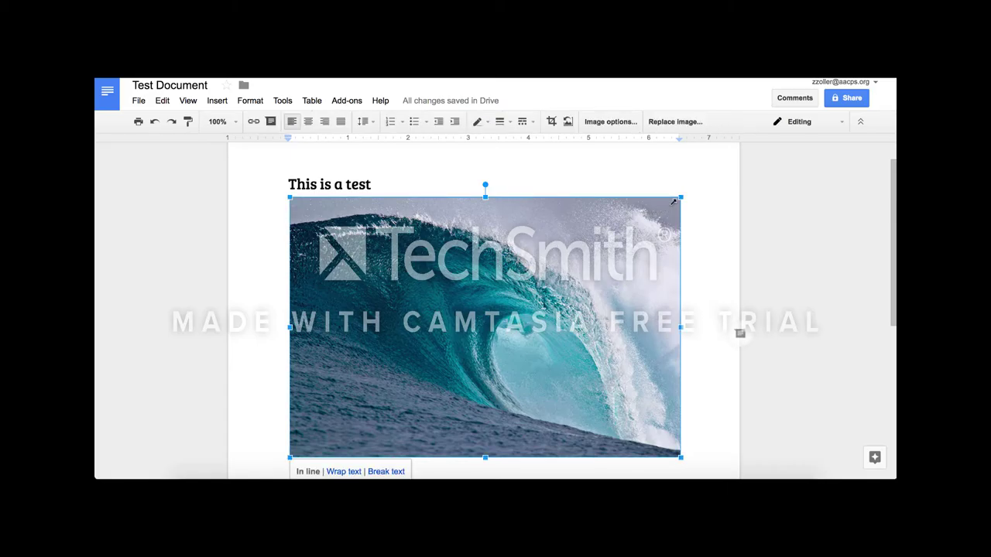
left_click_drag(681, 198, 495, 321)
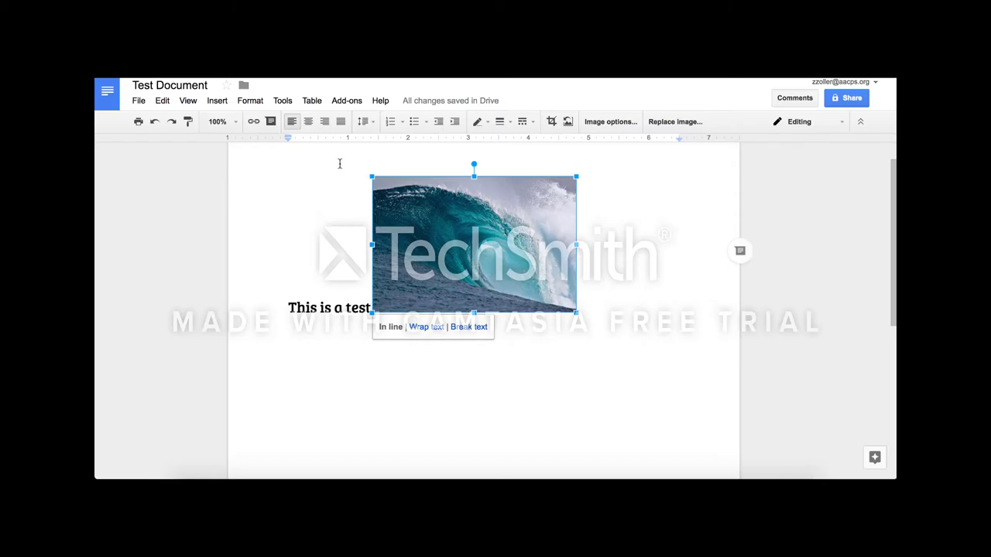
left_click(307, 122)
left_click(292, 123)
left_click(662, 294)
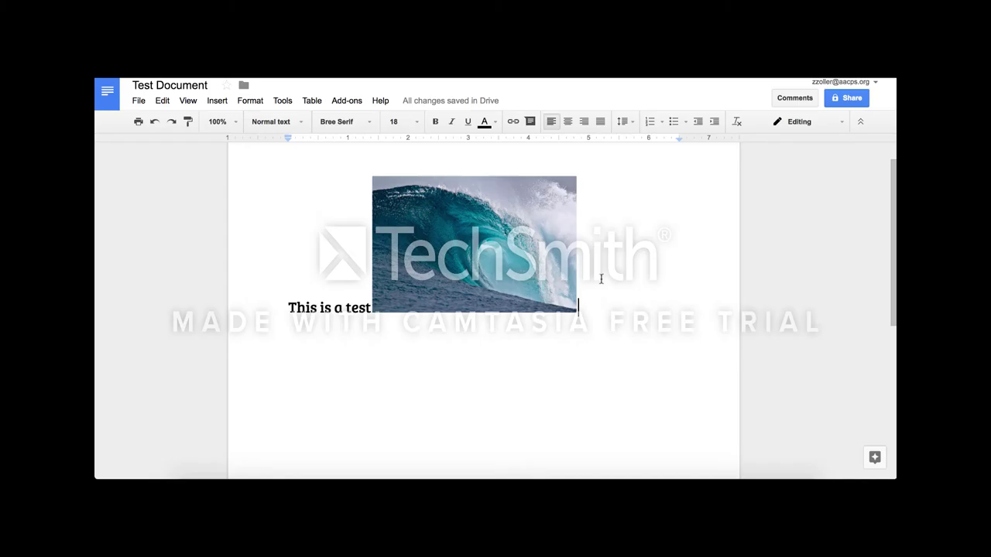
Add two colleagues from the school directory as invitees in the Share dialog
left_click(841, 100)
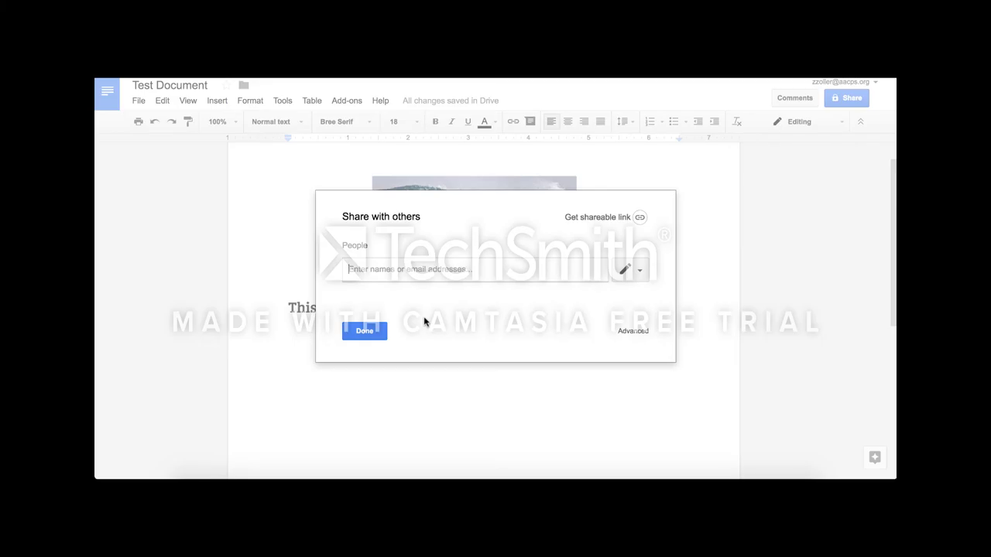
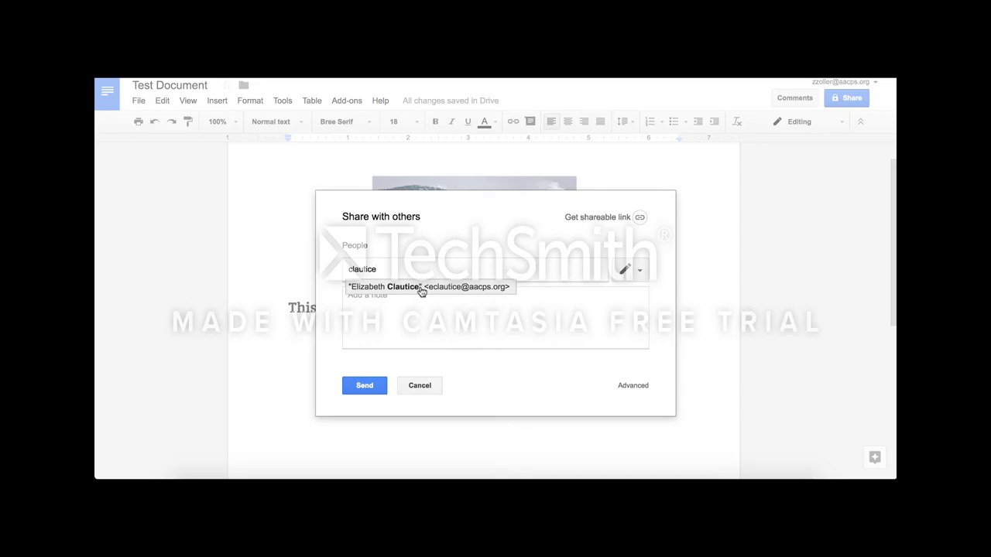
left_click(420, 287)
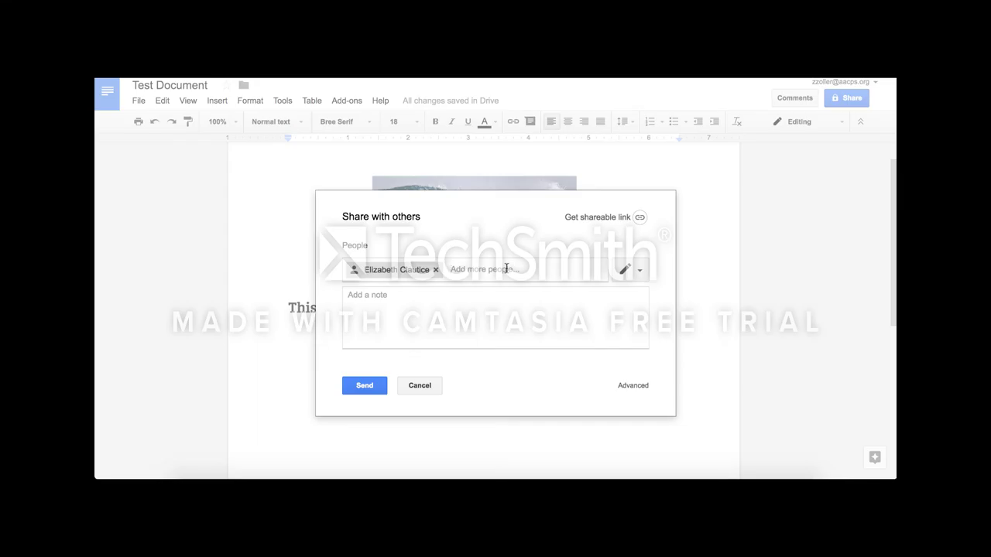
type("aker")
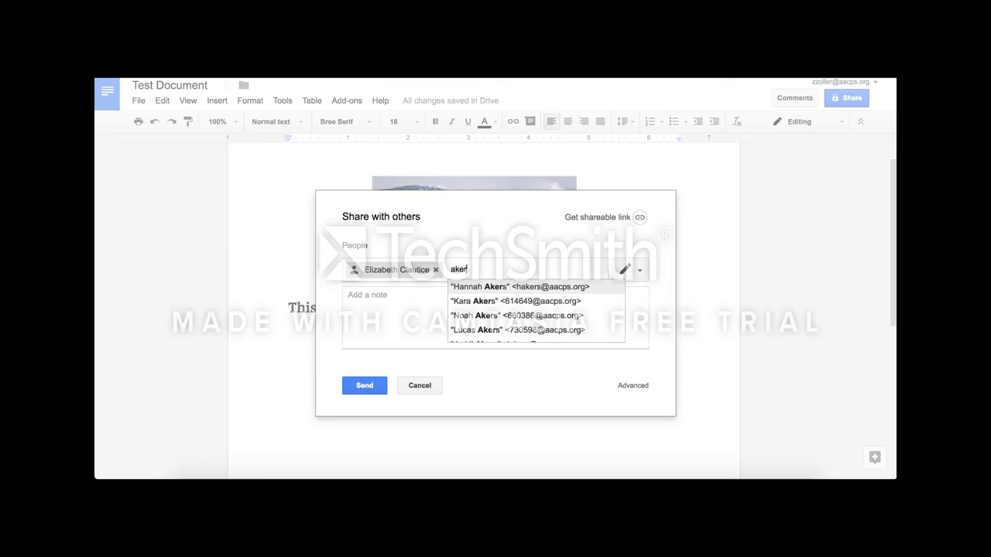
type("s")
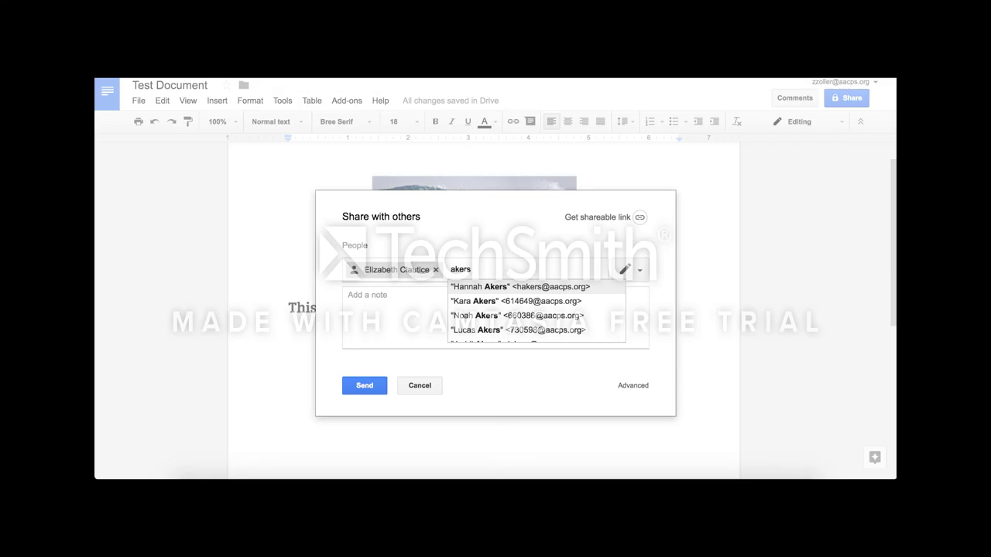
left_click(511, 286)
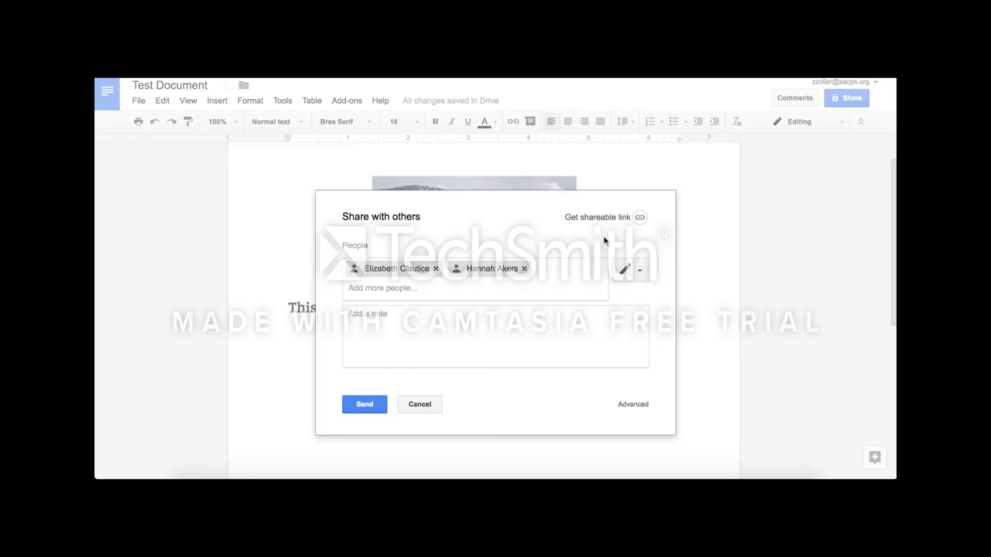
Turn on shareable link access and cancel the pending invitations
left_click(638, 219)
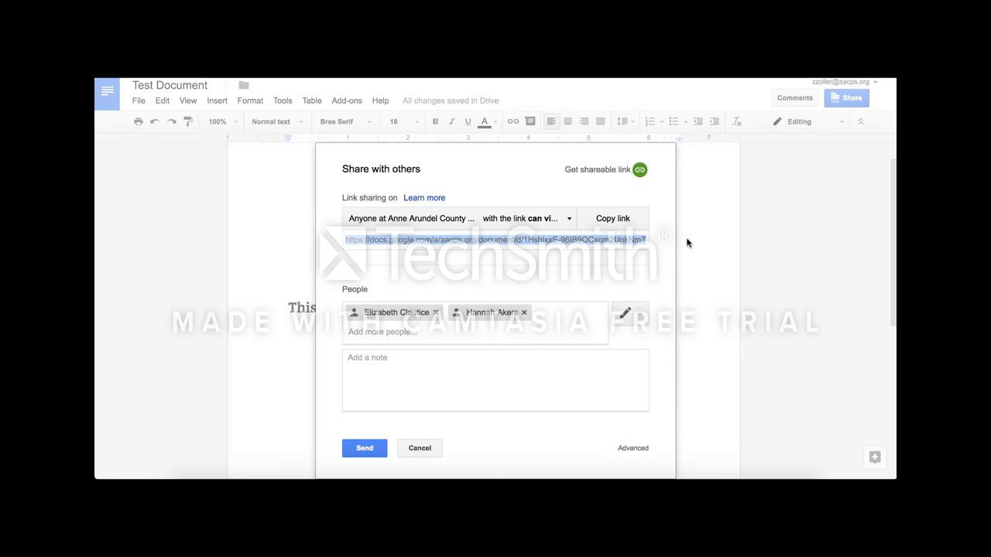
left_click(422, 449)
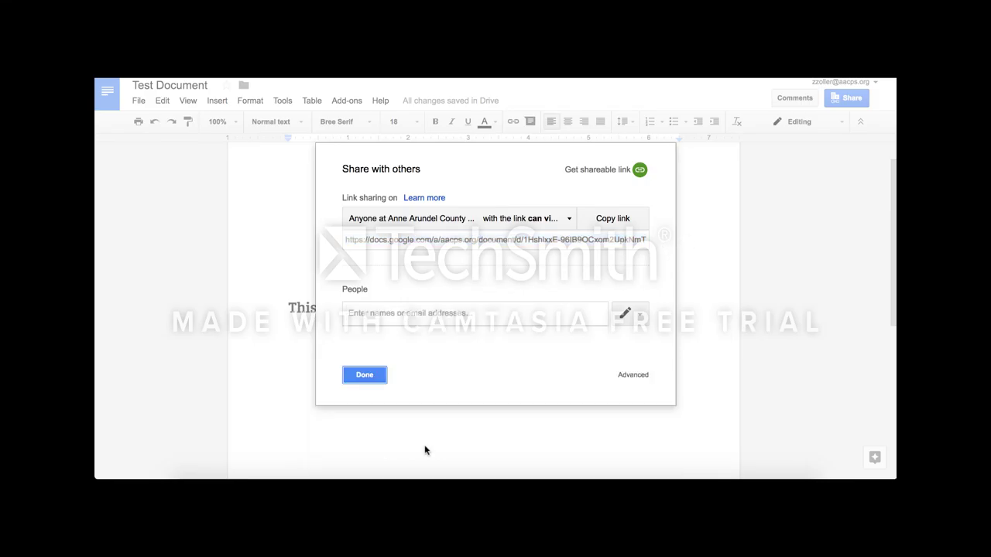